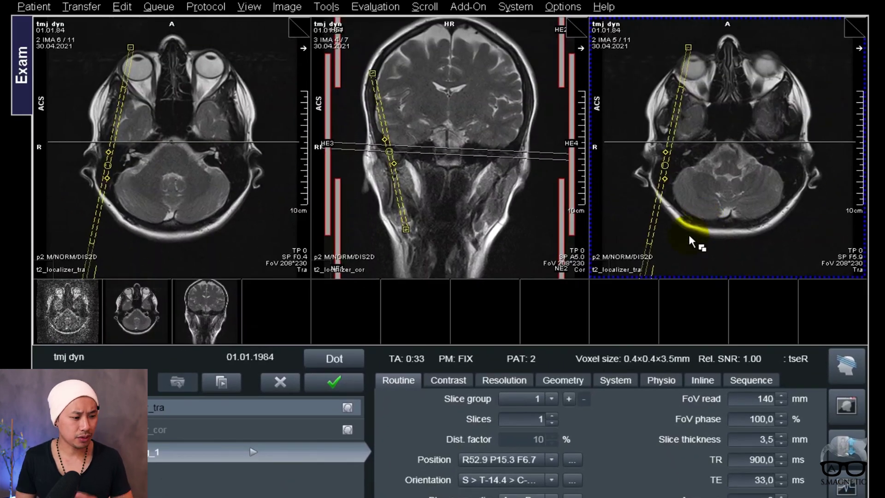
Centre the sagittal slice on the right jaw joint in the transverse localizer at R48.3 A5.7 F11.4, oriented S > C-11.0
{"action": "scroll", "coordinate": [684, 226], "scroll_direction": "up", "scroll_amount": 2}
{"action": "scroll", "coordinate": [675, 213], "scroll_direction": "down", "scroll_amount": 1}
{"action": "left_click_drag", "start_coordinate": [664, 170], "coordinate": [669, 141]}
{"action": "right_click", "coordinate": [668, 141]}
{"action": "left_click", "coordinate": [691, 259]}
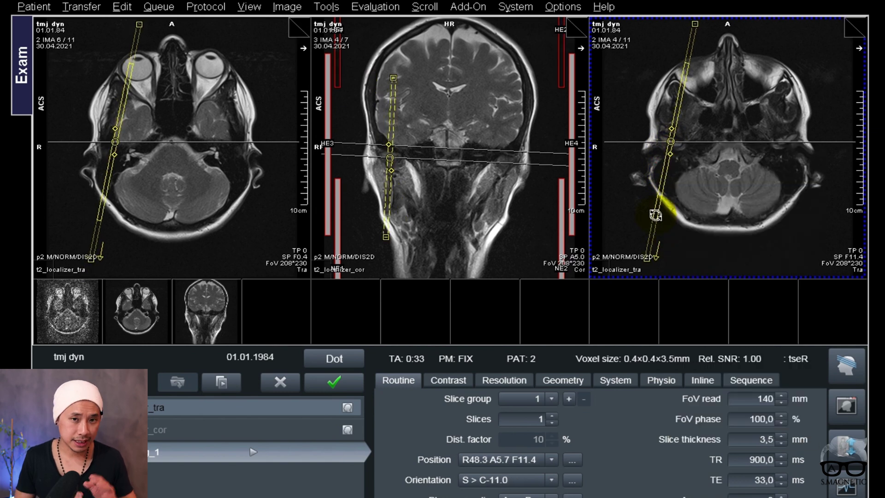
Rotate the slice along the right jaw joint in the transverse and coronal localizers to about S > C-22.1 > T-5.4 and apply the sequence
{"action": "left_click_drag", "start_coordinate": [654, 214], "coordinate": [640, 208]}
{"action": "scroll", "coordinate": [421, 211], "scroll_direction": "down", "scroll_amount": 1}
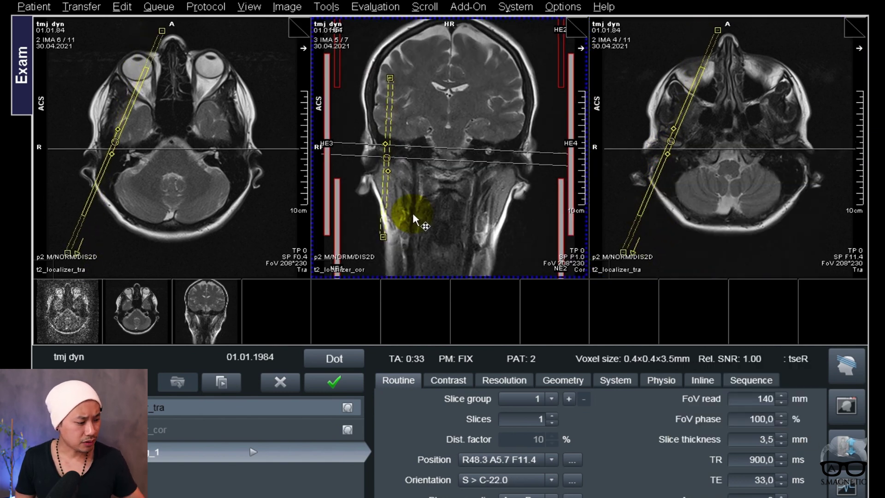
{"action": "scroll", "coordinate": [401, 218], "scroll_direction": "up", "scroll_amount": 1}
{"action": "left_click_drag", "start_coordinate": [386, 207], "coordinate": [393, 208]}
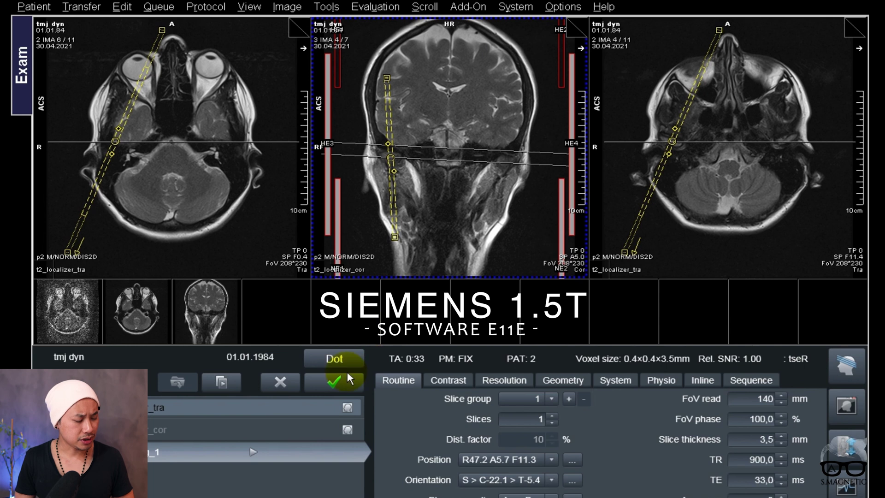
{"action": "left_click", "coordinate": [336, 382]}
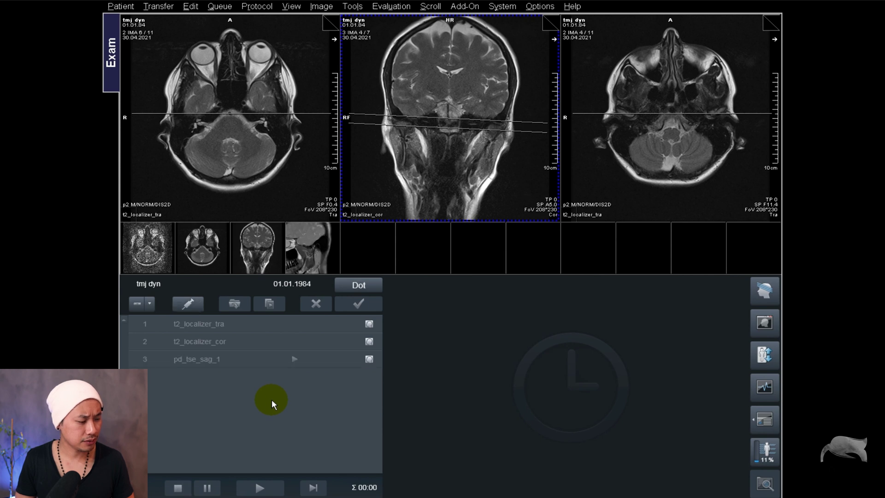
Display the acquired pd_tse_sag_1 image in the first viewing segment beside the localizers
{"action": "left_click_drag", "start_coordinate": [369, 360], "coordinate": [232, 166]}
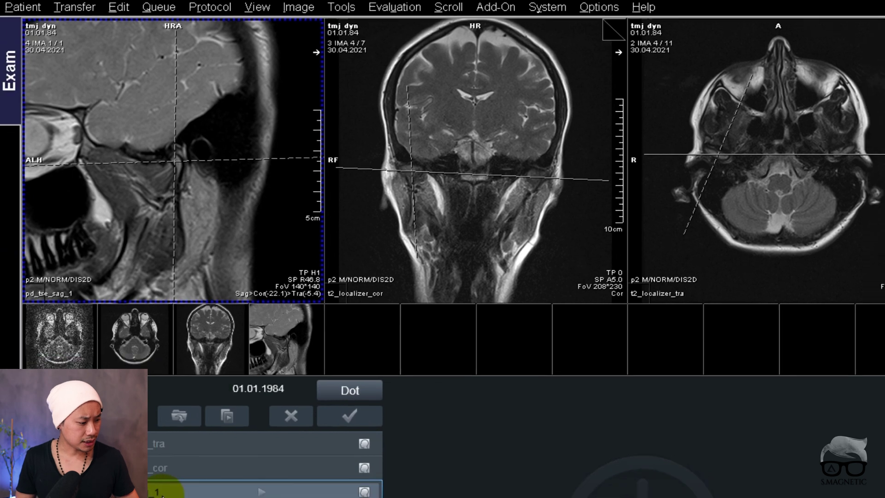
{"action": "left_click", "coordinate": [153, 497]}
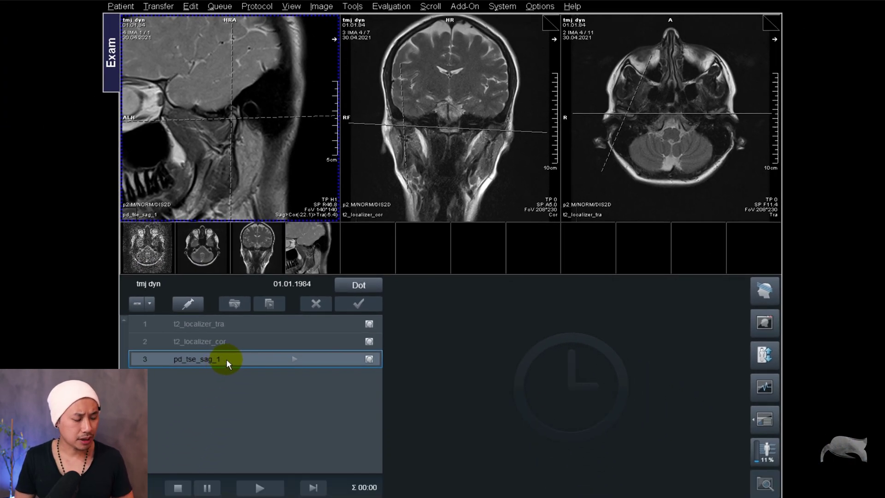
Duplicate pd_tse_sag_1 in the queue as pd_tse_sag_2 and run it, continuing the paused exam
{"action": "left_click_drag", "start_coordinate": [226, 358], "coordinate": [216, 378]}
{"action": "left_click", "coordinate": [217, 377]}
{"action": "key", "text": "BackSpace"}
{"action": "type", "text": "2"}
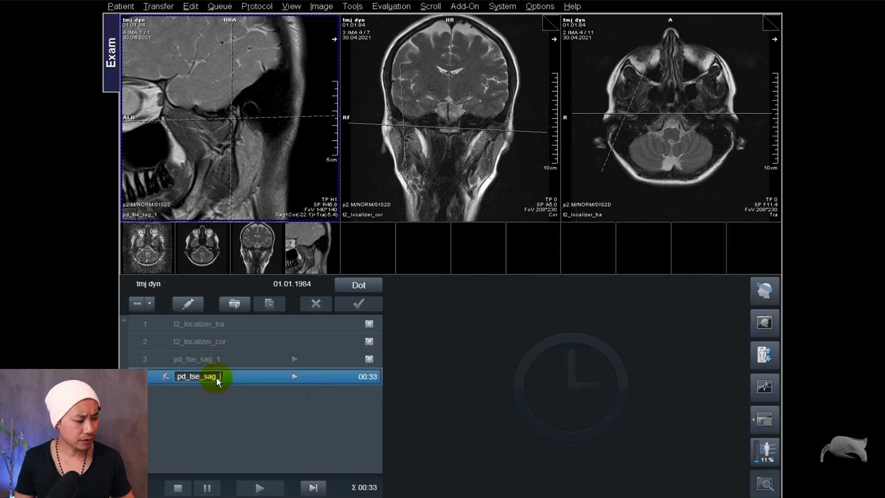
{"action": "key", "text": "Return"}
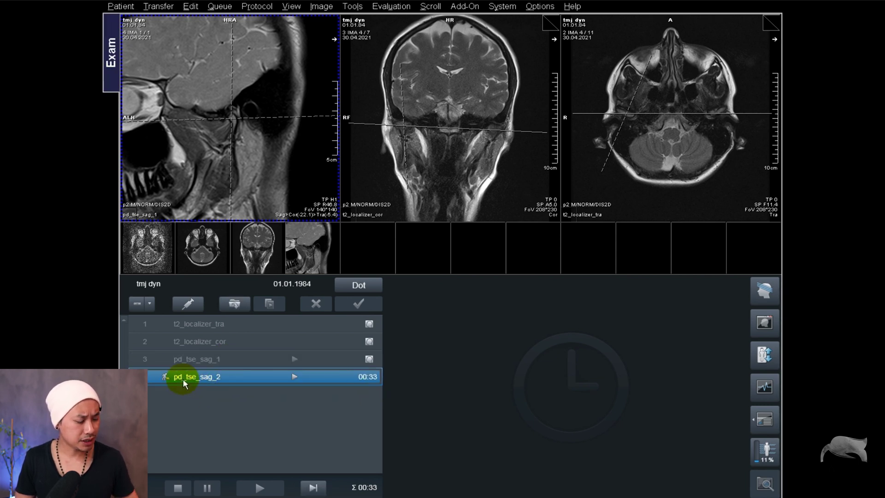
{"action": "left_click", "coordinate": [166, 377]}
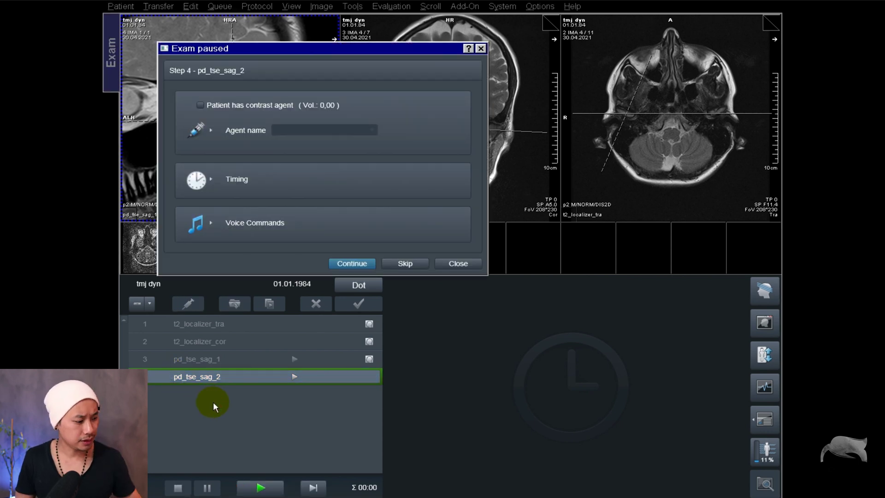
{"action": "left_click", "coordinate": [349, 264]}
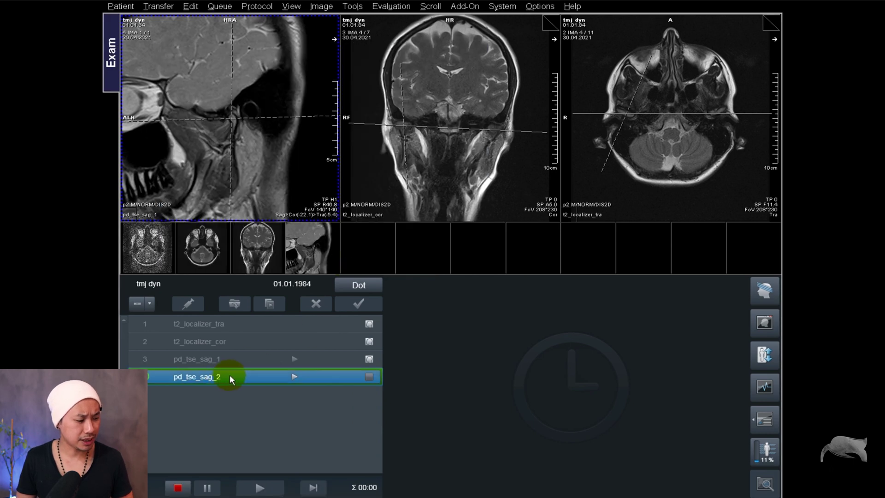
Add two more copies of the sagittal sequence to the queue, named pd_tse_sag_3 and pd_tse_sag_4
{"action": "left_click_drag", "start_coordinate": [229, 376], "coordinate": [225, 391]}
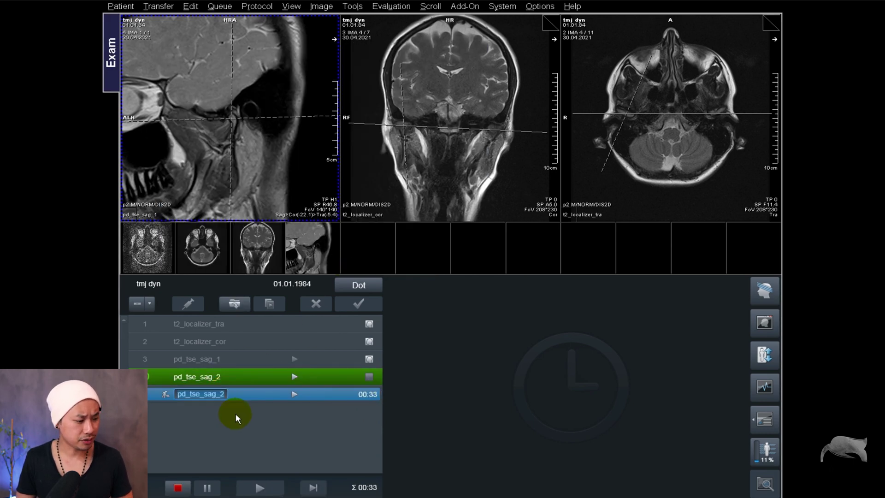
{"action": "key", "text": "BackSpace"}
{"action": "type", "text": "3"}
{"action": "key", "text": "Return"}
{"action": "left_click_drag", "start_coordinate": [232, 395], "coordinate": [232, 411]}
{"action": "left_click", "coordinate": [219, 413]}
{"action": "left_click", "coordinate": [219, 413]}
{"action": "key", "text": "BackSpace"}
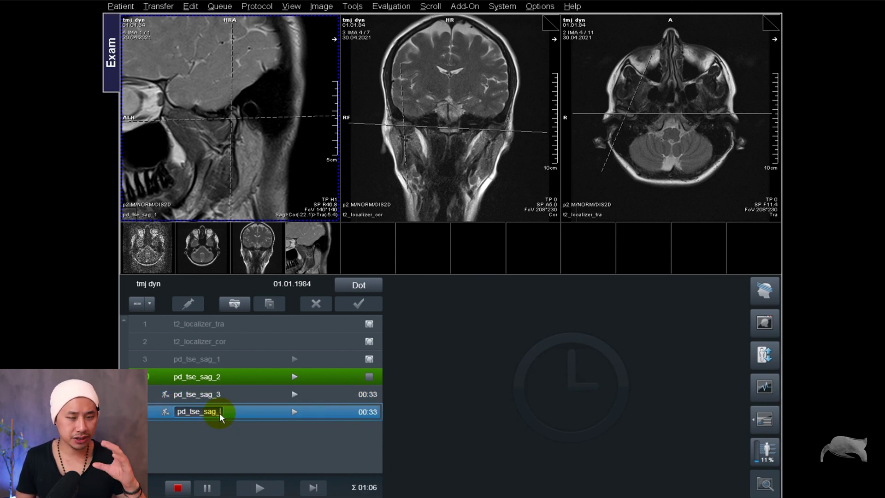
{"action": "type", "text": "4"}
{"action": "key", "text": "Return"}
Duplicate the last queued sagittal sequence twice, naming the copies pd_tse_sag_5 and pd_tse_sag_6
{"action": "left_click_drag", "start_coordinate": [215, 413], "coordinate": [219, 430]}
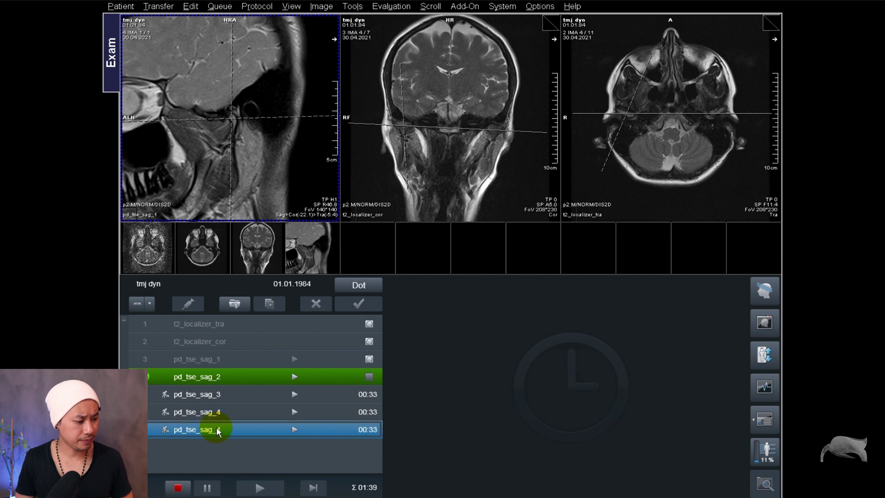
{"action": "key", "text": "BackSpace"}
{"action": "type", "text": "5"}
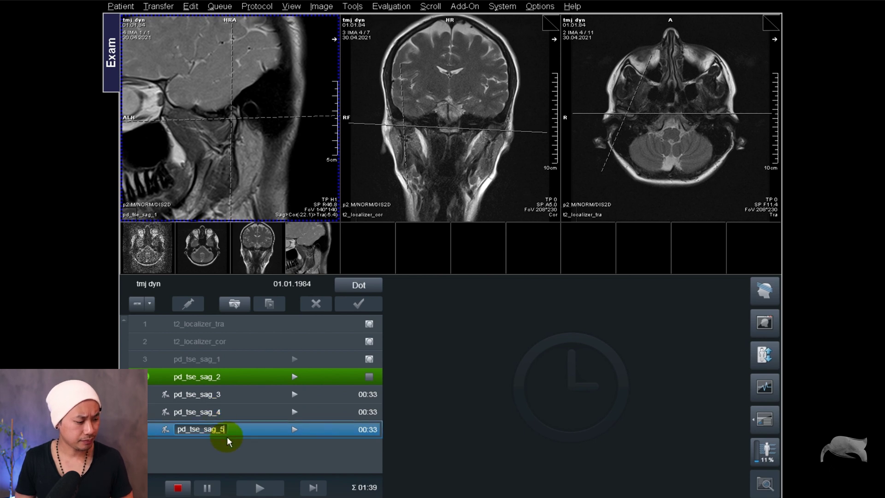
{"action": "key", "text": "Return"}
{"action": "left_click_drag", "start_coordinate": [220, 444], "coordinate": [220, 445]}
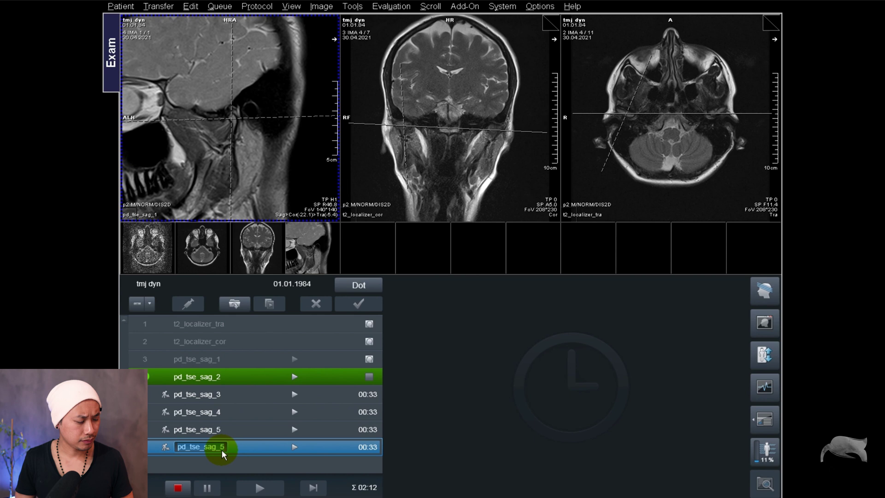
{"action": "key", "text": "BackSpace"}
{"action": "type", "text": "6"}
{"action": "key", "text": "Return"}
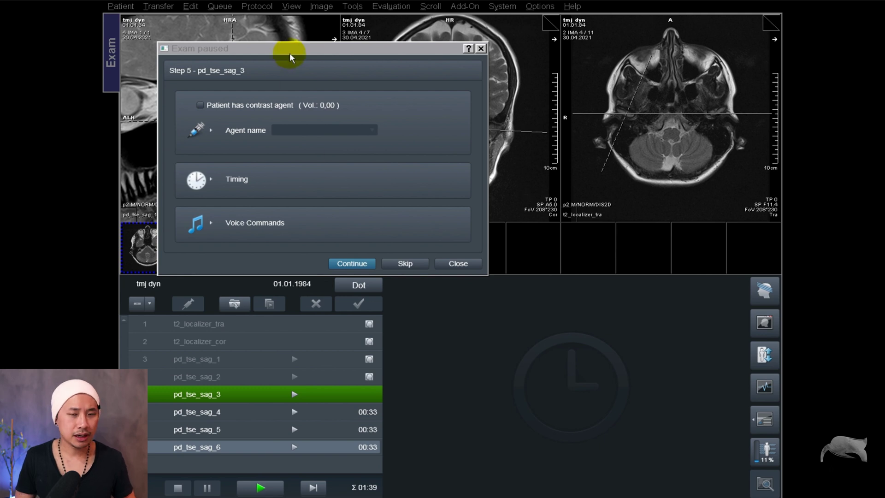
Continue the paused exam with pd_tse_sag_3 and load the finished pd_tse_sag_2 image into the first viewing segment
{"action": "left_click_drag", "start_coordinate": [288, 49], "coordinate": [486, 185]}
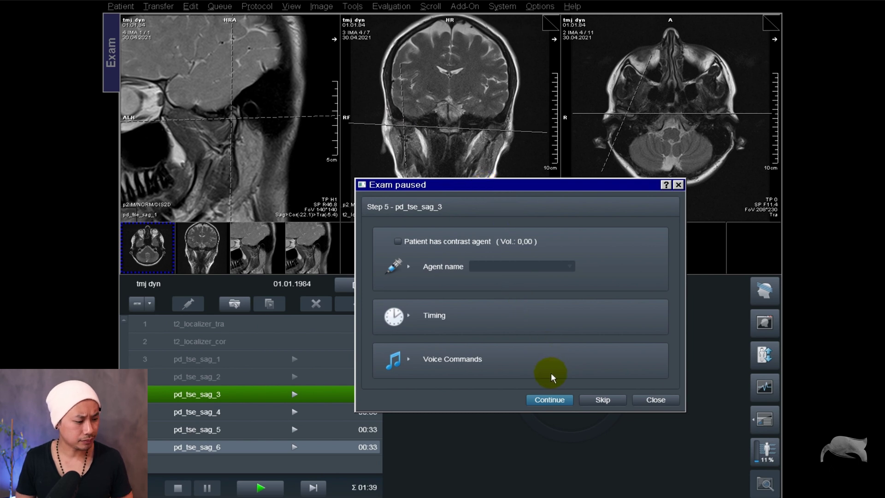
{"action": "left_click", "coordinate": [554, 400]}
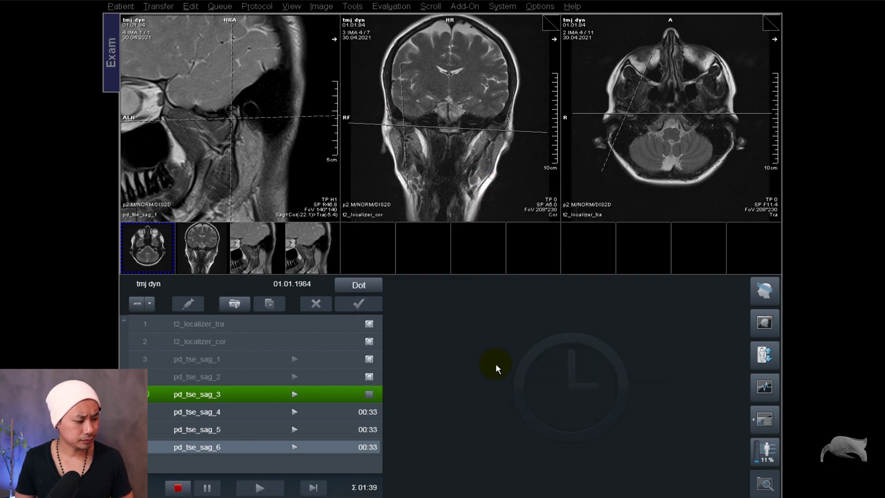
{"action": "left_click_drag", "start_coordinate": [364, 377], "coordinate": [245, 166]}
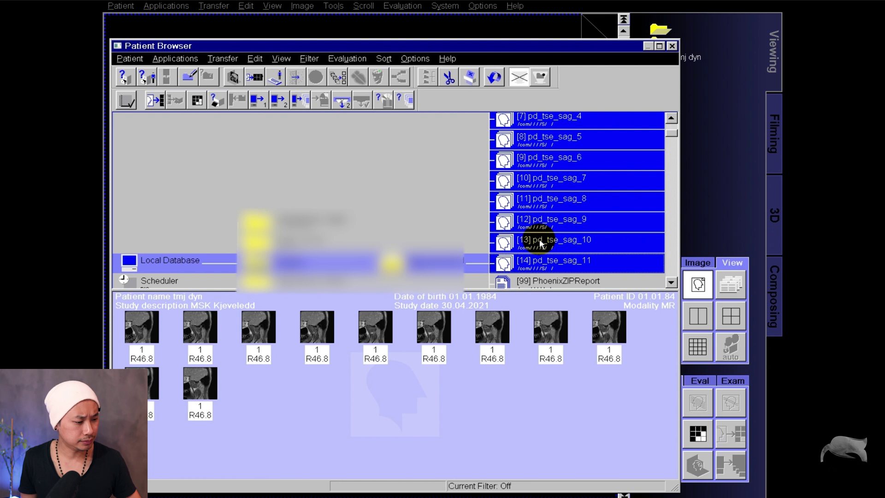
Load the selected pd_tse_sag series from the Patient Browser into the viewer and close the browser
{"action": "left_click_drag", "start_coordinate": [541, 242], "coordinate": [322, 35]}
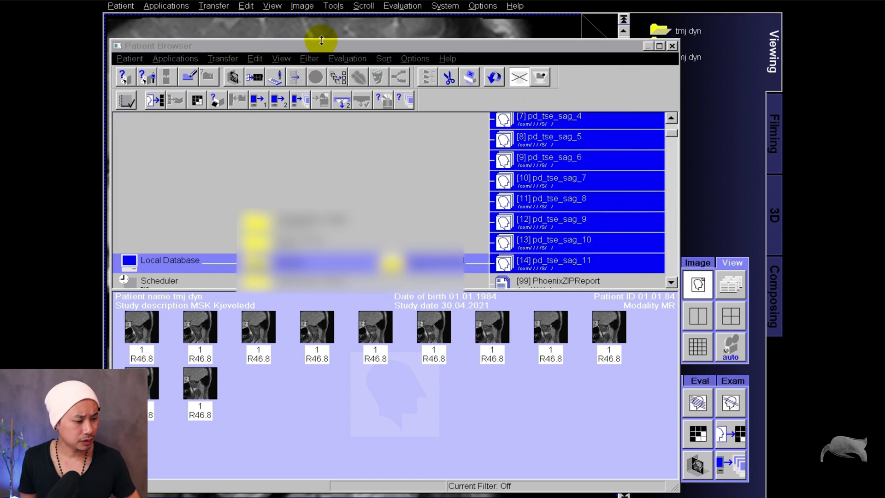
{"action": "left_click", "coordinate": [672, 46]}
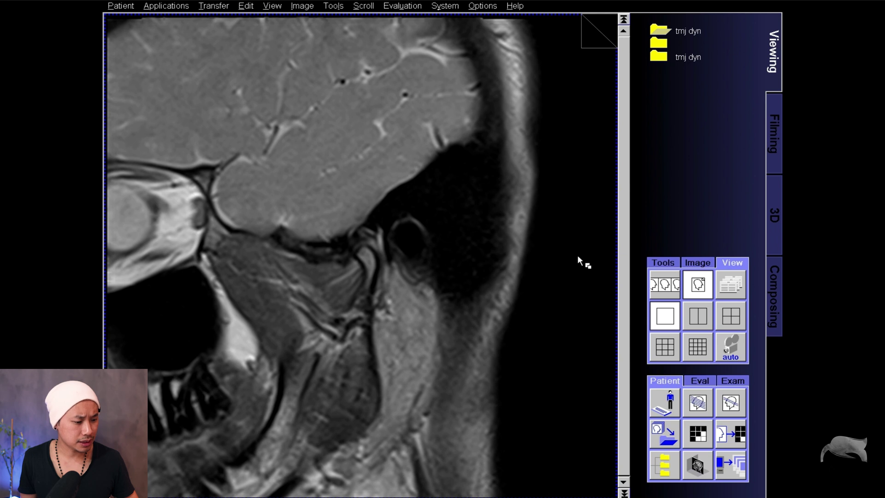
Try the four-image and two-image layouts, and return to the single-image layout
{"action": "left_click", "coordinate": [726, 314]}
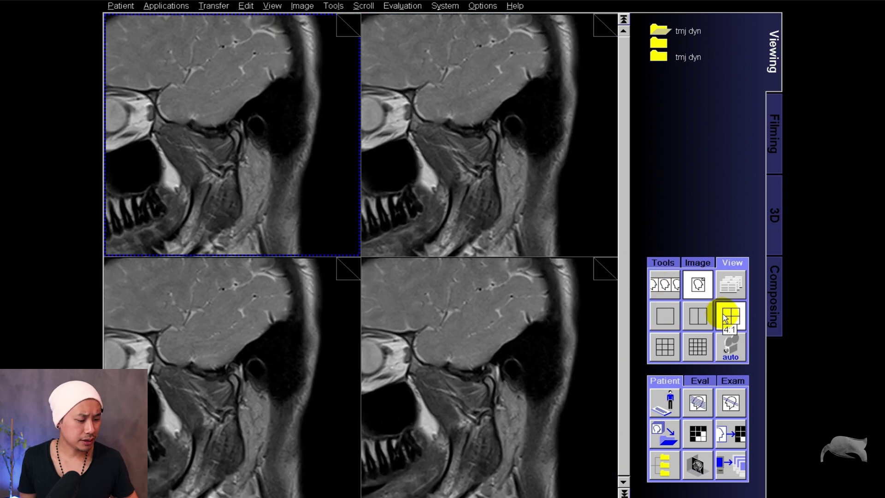
{"action": "left_click", "coordinate": [697, 315]}
{"action": "left_click", "coordinate": [665, 315]}
Select all images of the loaded study, starting from the displayed sagittal image
{"action": "left_click", "coordinate": [393, 196]}
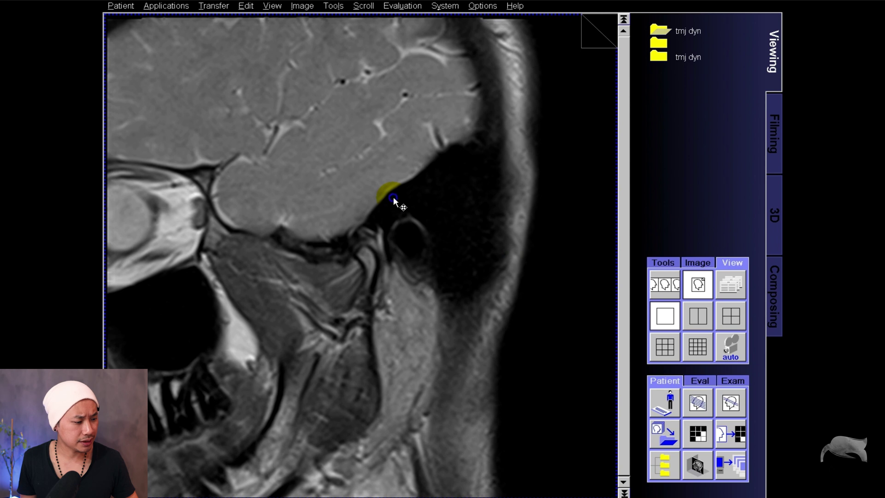
{"action": "right_click", "coordinate": [394, 198]}
{"action": "left_click", "coordinate": [413, 203]}
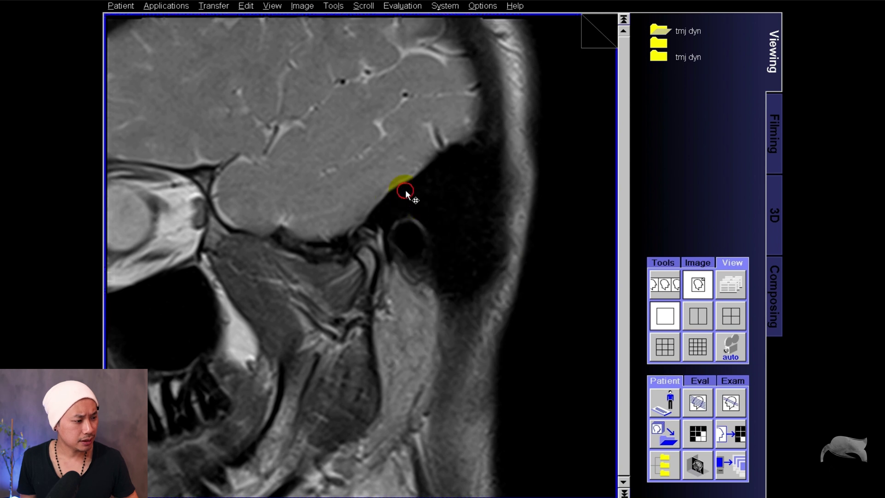
{"action": "left_click", "coordinate": [249, 6]}
{"action": "mouse_move", "coordinate": [306, 103]}
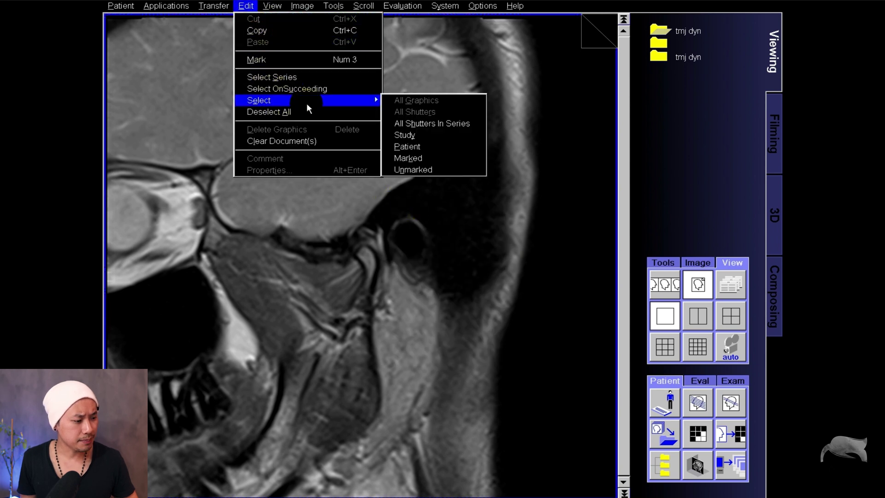
{"action": "left_click", "coordinate": [395, 136]}
Save the selected images as a new series named "dynamic tmj"
{"action": "left_click", "coordinate": [121, 6]}
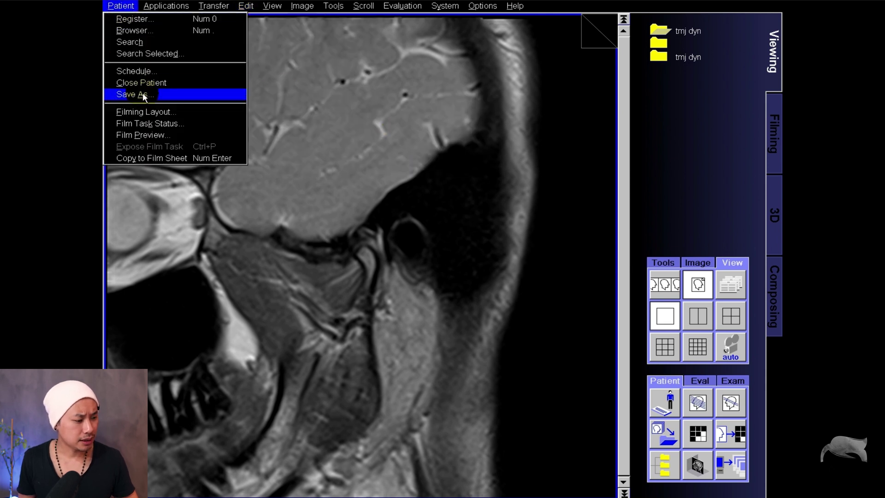
{"action": "left_click", "coordinate": [143, 95]}
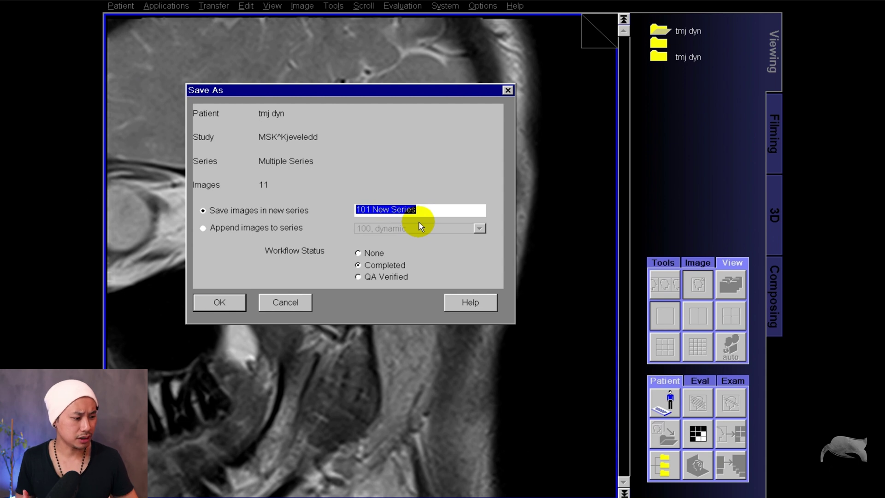
{"action": "type", "text": "dynamic tmj"}
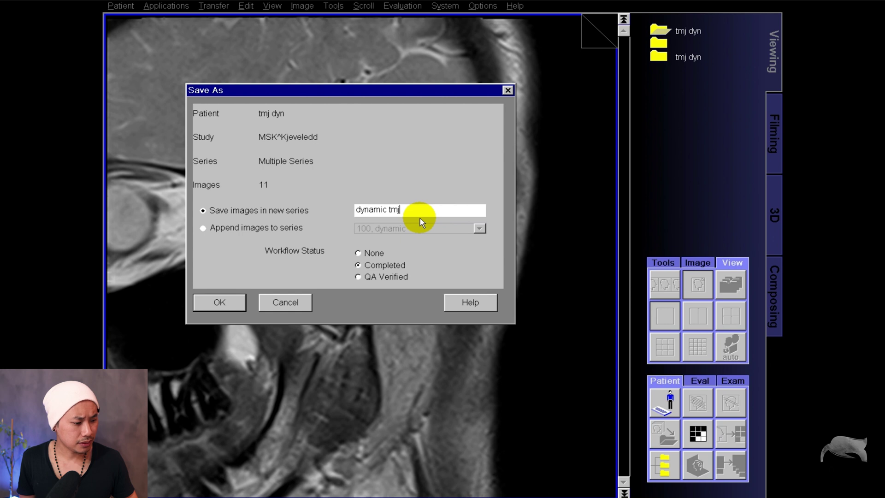
{"action": "key", "text": "Return"}
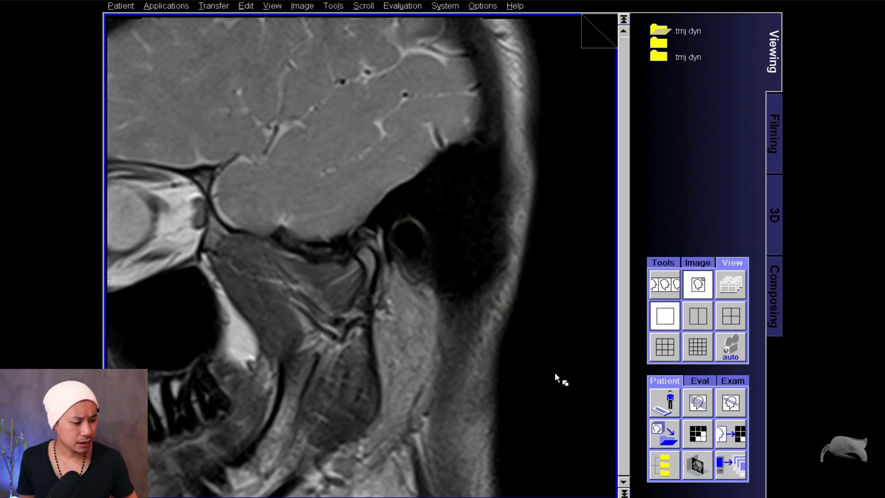
Clear the patient's images from the viewer and load the saved dynamic series in their place
{"action": "left_click", "coordinate": [664, 434]}
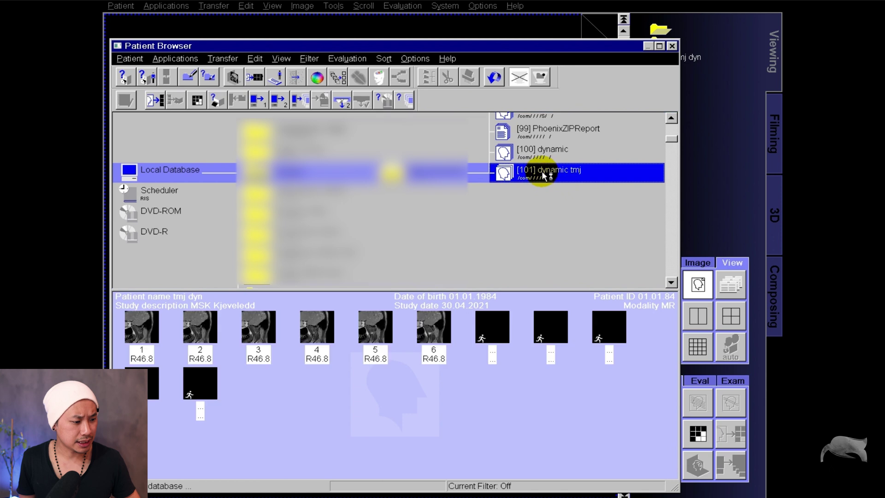
{"action": "left_click_drag", "start_coordinate": [546, 173], "coordinate": [444, 36]}
{"action": "left_click", "coordinate": [660, 49]}
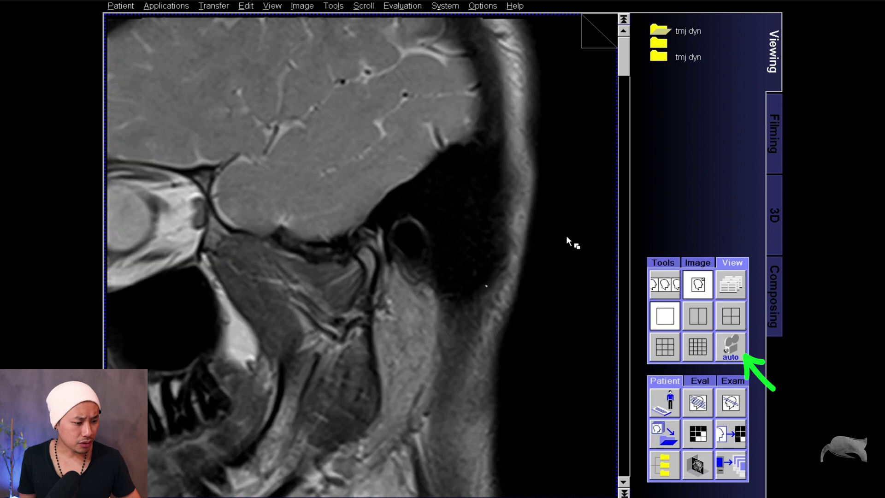
Play the dynamic series as an automatic movie and set the frame rate to 11 F/s
{"action": "left_click", "coordinate": [713, 328]}
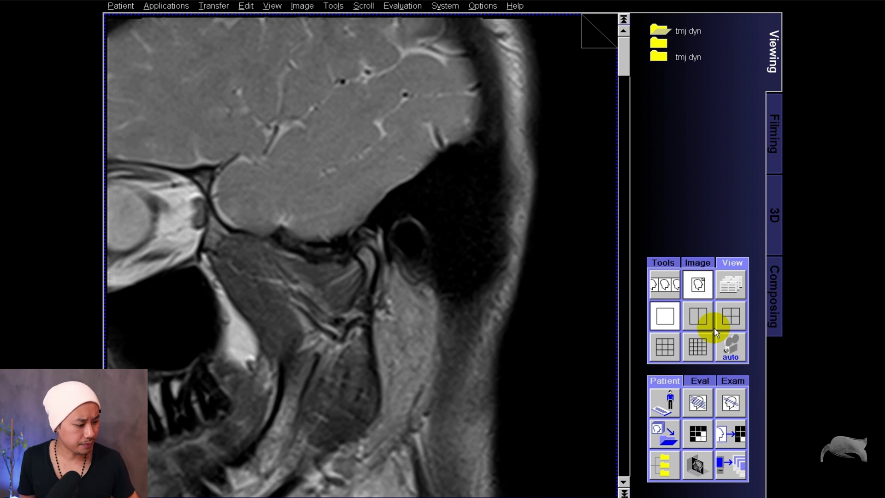
{"action": "left_click", "coordinate": [726, 343]}
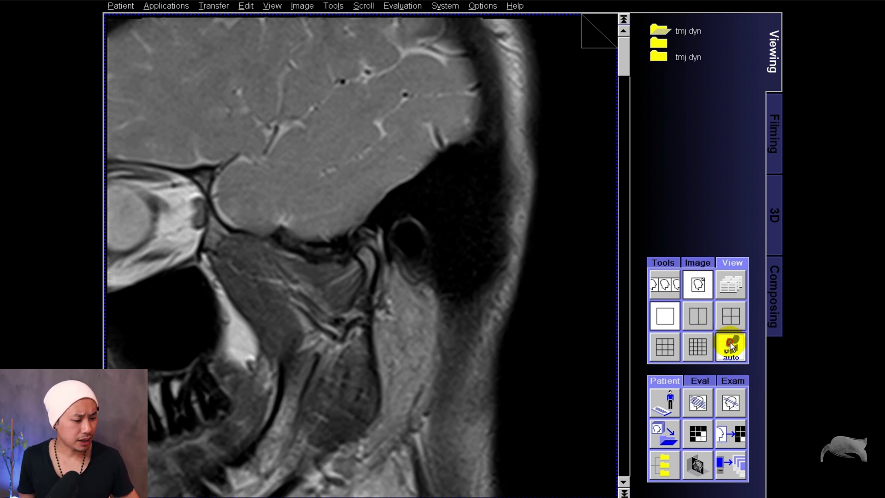
{"action": "left_click_drag", "start_coordinate": [706, 323], "coordinate": [706, 326]}
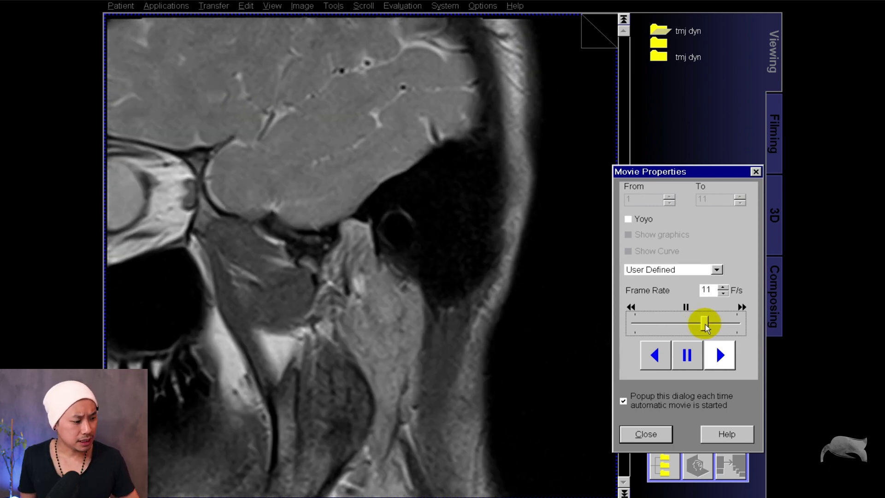